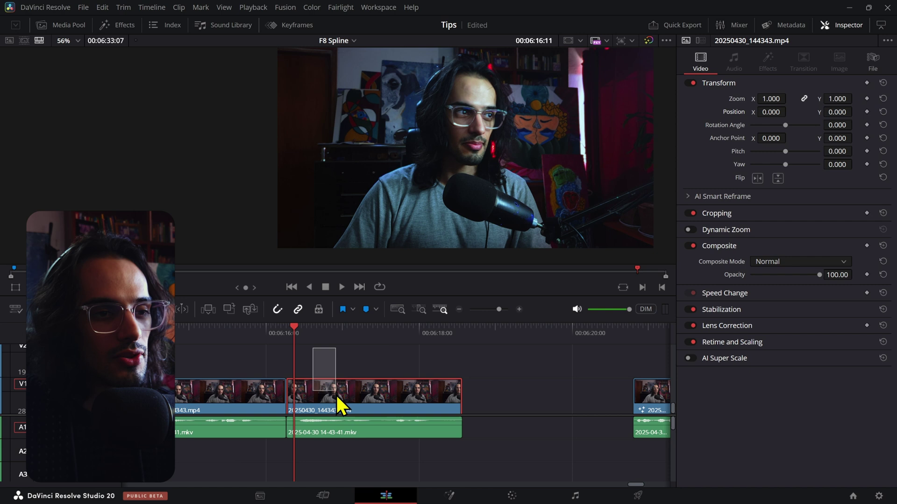
Step: Scrub across the jump cut near 00:06:16 to compare the subject's pose on both sides of it
{"action": "left_click_drag", "start_coordinate": [336, 396], "coordinate": [335, 427]}
{"action": "left_click", "coordinate": [299, 339]}
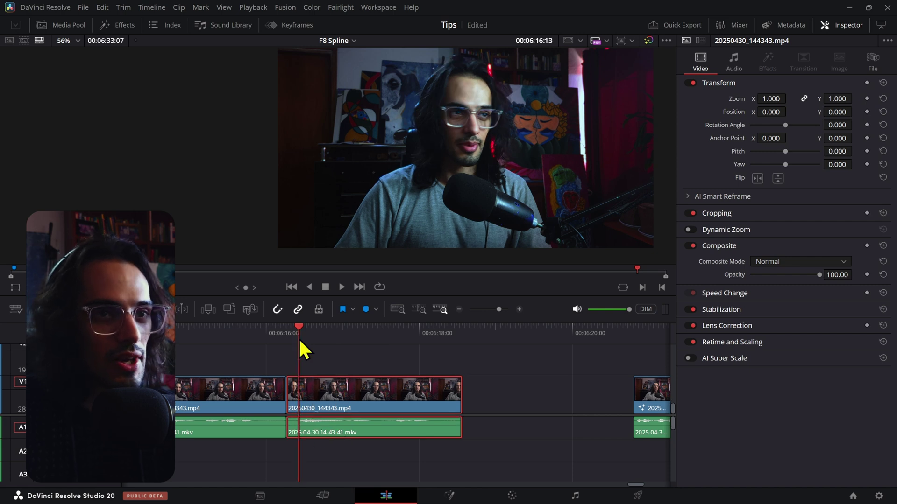
{"action": "left_click_drag", "start_coordinate": [299, 339], "coordinate": [318, 343]}
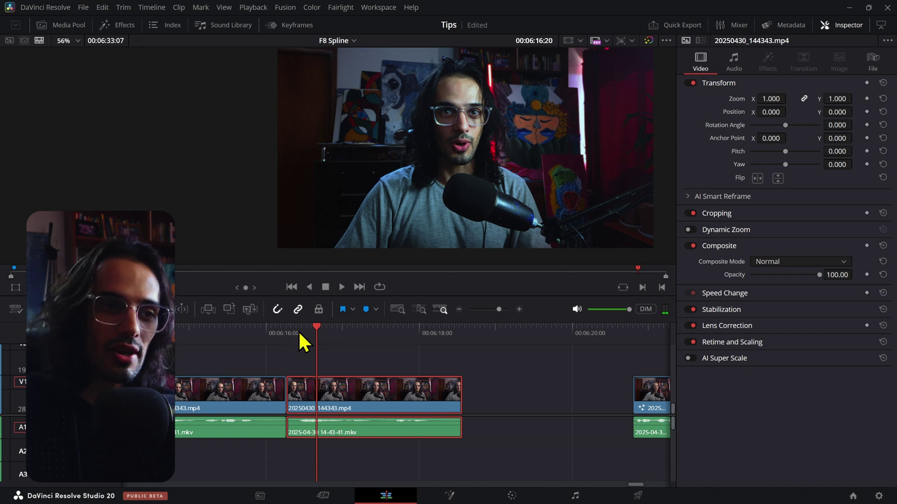
{"action": "left_click_drag", "start_coordinate": [299, 331], "coordinate": [268, 341]}
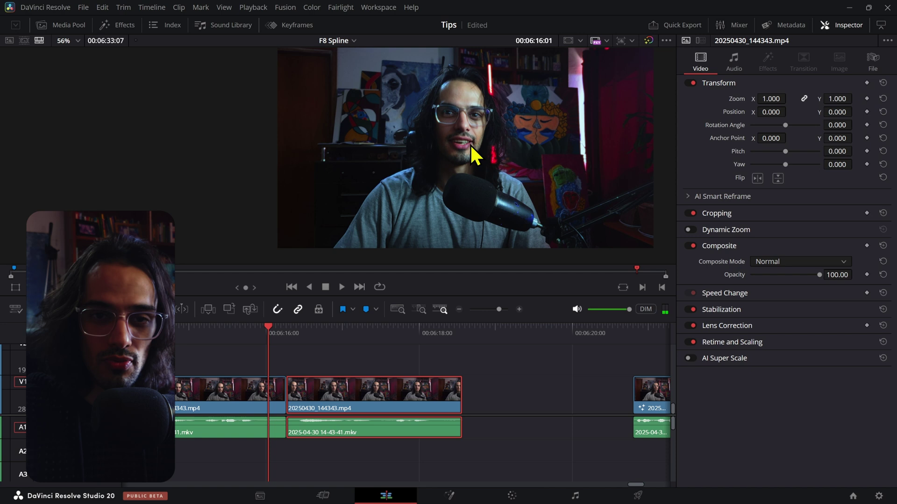
{"action": "left_click", "coordinate": [315, 339]}
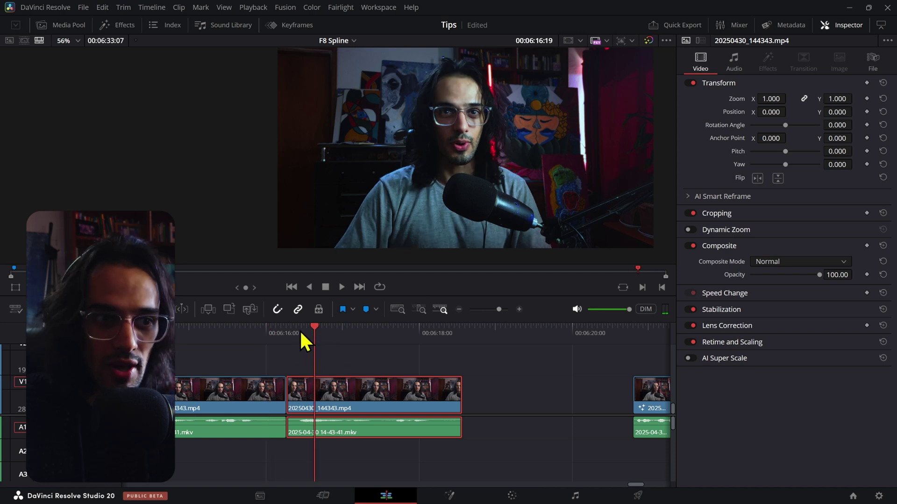
{"action": "left_click", "coordinate": [287, 337]}
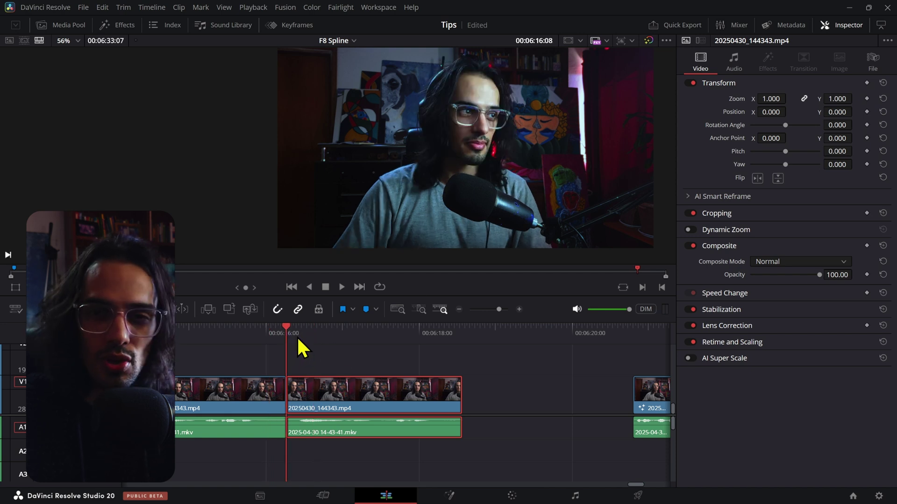
Step: Trim the start of the second clip's video independently of its audio, and slide the whole clip earlier over the first clip's end
{"action": "left_click", "coordinate": [304, 392], "text": "alt"}
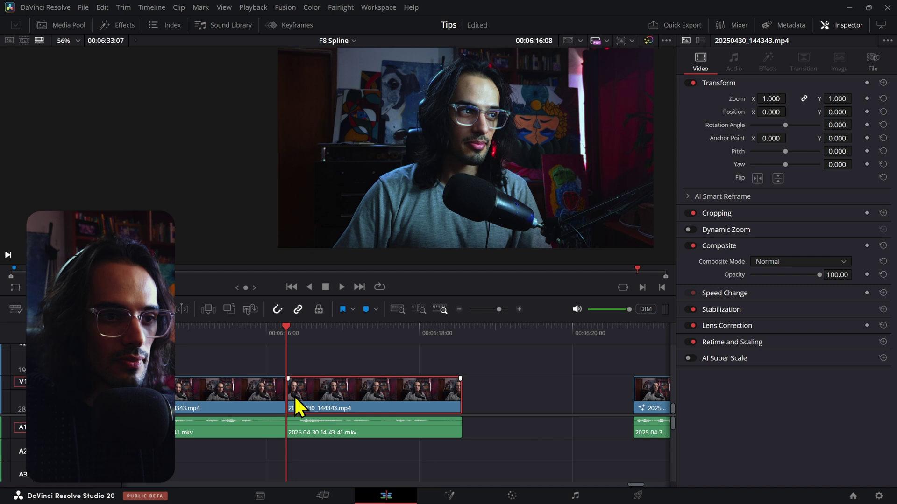
{"action": "left_click", "coordinate": [293, 395]}
{"action": "left_click_drag", "start_coordinate": [297, 395], "coordinate": [312, 395]}
{"action": "left_click_drag", "start_coordinate": [327, 432], "coordinate": [302, 431]}
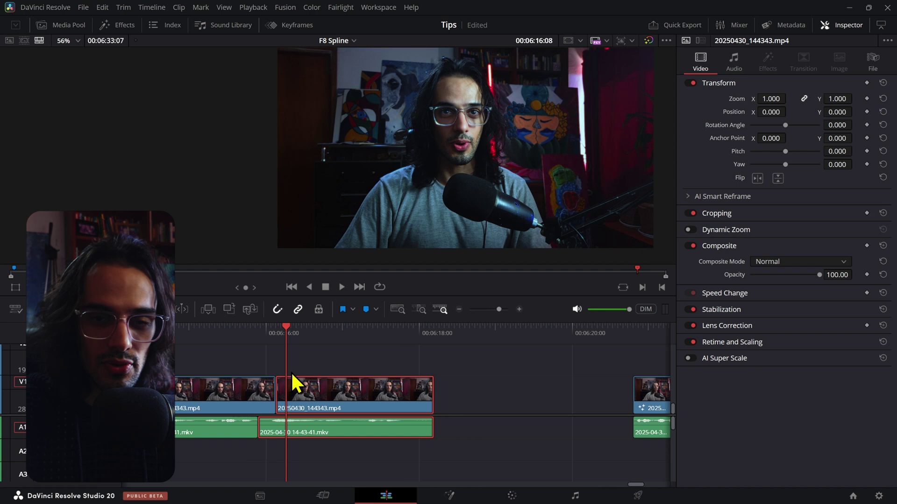
Step: Raise only the second clip's video to the track above and shift it one frame earlier to overlap the first clip's last frame at 00:06:16:03
{"action": "left_click", "coordinate": [264, 332]}
{"action": "mouse_move", "coordinate": [264, 332]}
{"action": "left_mouse_down"}
{"action": "mouse_move", "coordinate": [321, 358]}
{"action": "mouse_move", "coordinate": [285, 328]}
{"action": "mouse_move", "coordinate": [267, 334]}
{"action": "left_mouse_up"}
{"action": "left_click", "coordinate": [285, 351]}
{"action": "left_click", "coordinate": [276, 337]}
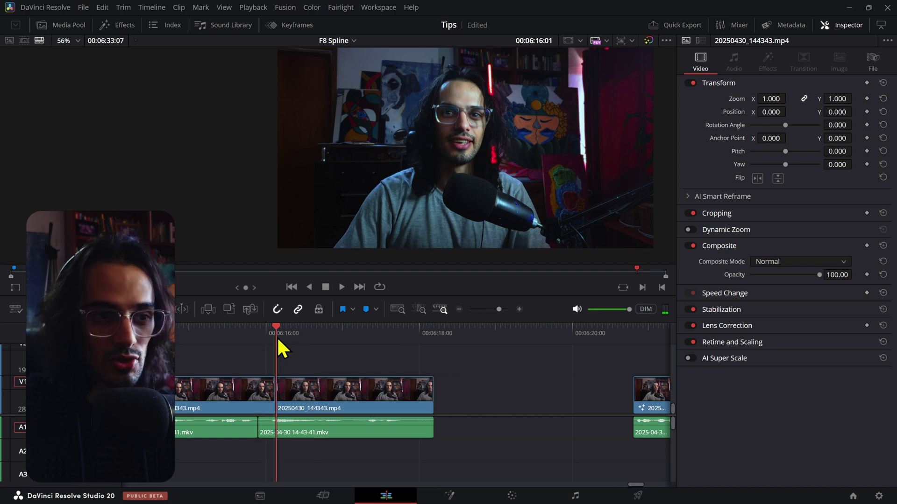
{"action": "left_click", "coordinate": [315, 386]}
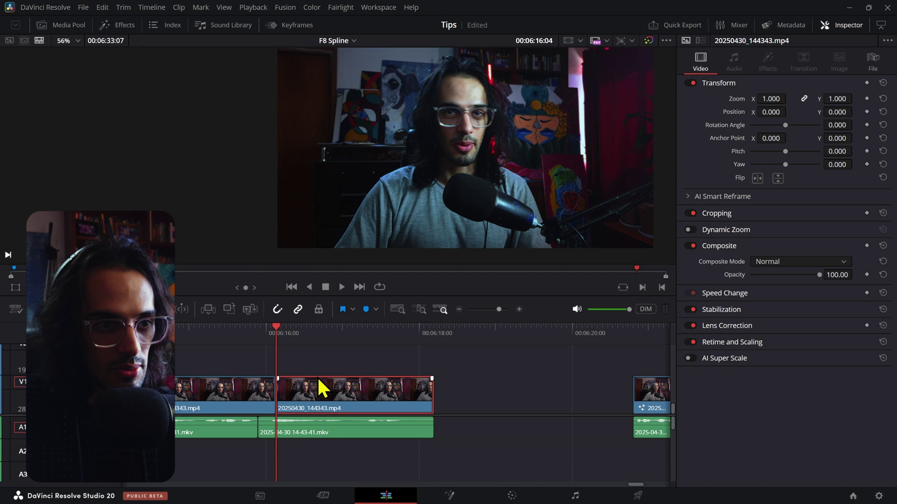
{"action": "left_click_drag", "start_coordinate": [318, 378], "coordinate": [318, 360]}
{"action": "key", "text": "Left"}
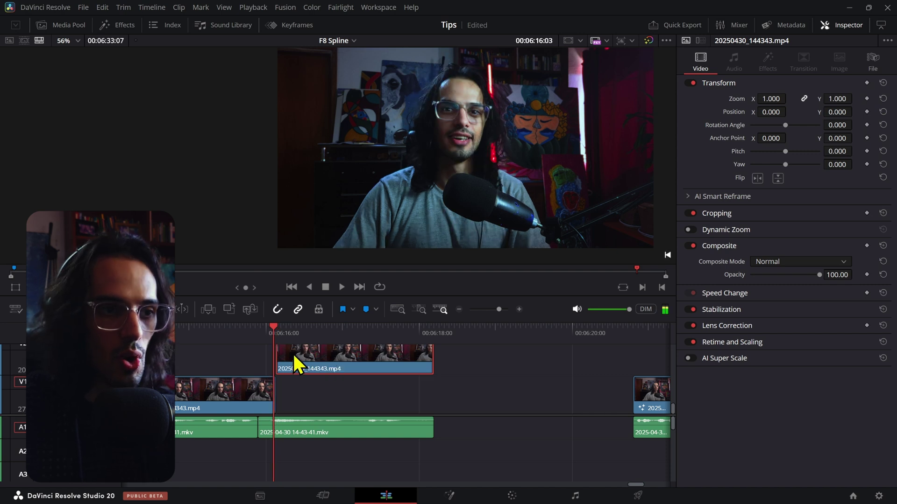
{"action": "left_click_drag", "start_coordinate": [307, 354], "coordinate": [299, 355]}
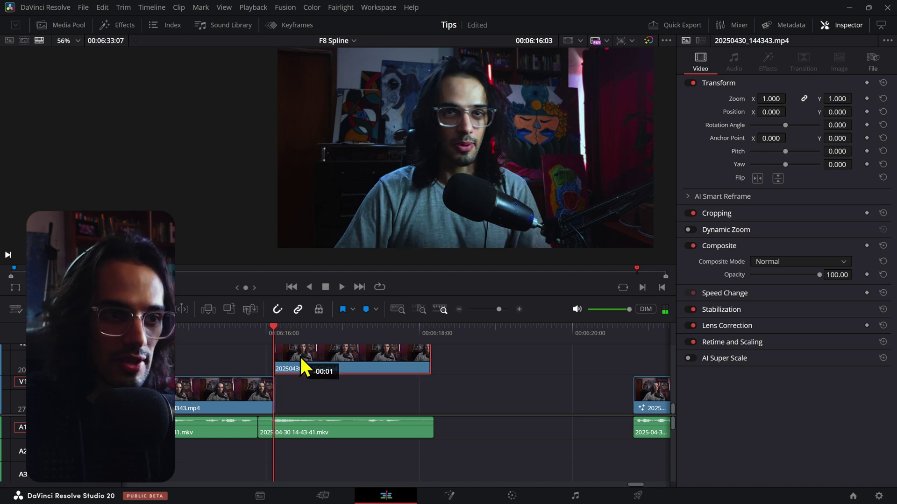
Step: Lower the overlapping clip's opacity to 54.20 and toggle the clip off and on to compare its face position with the frame beneath
{"action": "left_click", "coordinate": [788, 275]}
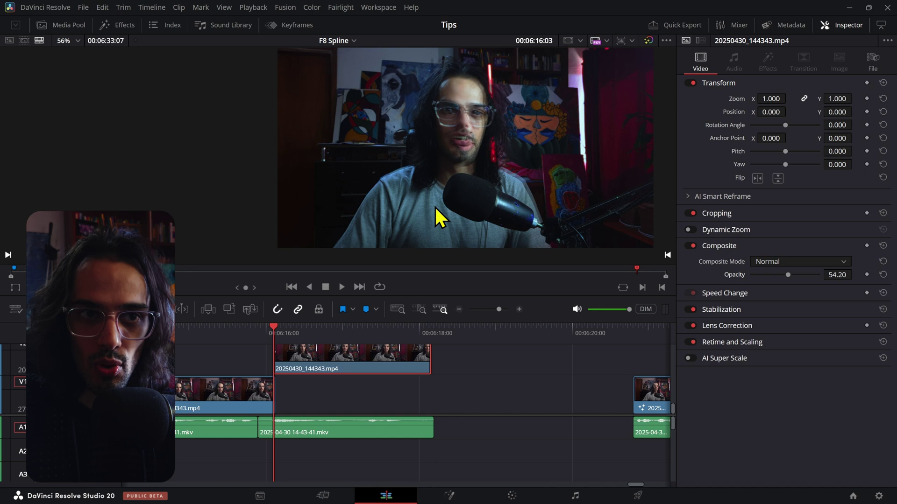
{"action": "scroll", "coordinate": [521, 98], "scroll_direction": "up", "scroll_amount": 2}
{"action": "scroll", "coordinate": [419, 151], "scroll_direction": "up", "scroll_amount": 2}
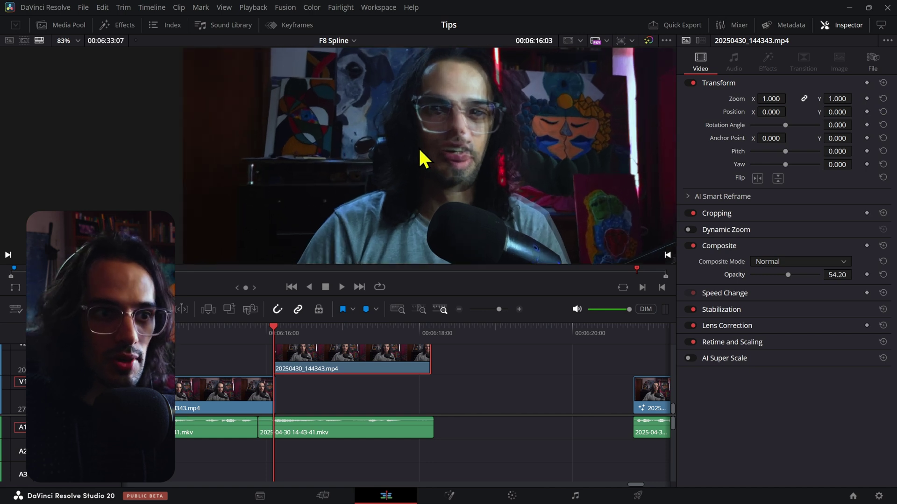
{"action": "key", "text": "d"}
{"action": "key", "text": "d"}
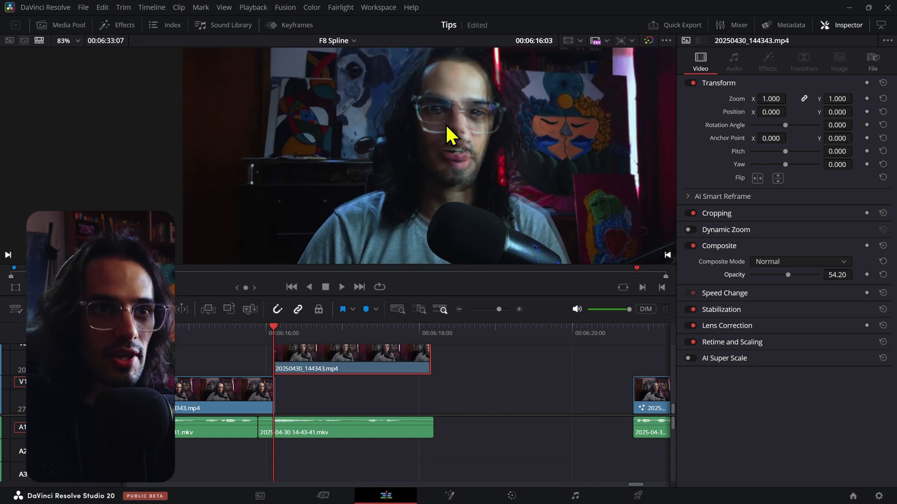
Step: Align the overlapping clip with the frame beneath using Zoom 1.200 and Position Y -14.000, and restore its opacity to 100
{"action": "left_click_drag", "start_coordinate": [771, 99], "coordinate": [819, 112]}
{"action": "key", "text": "d"}
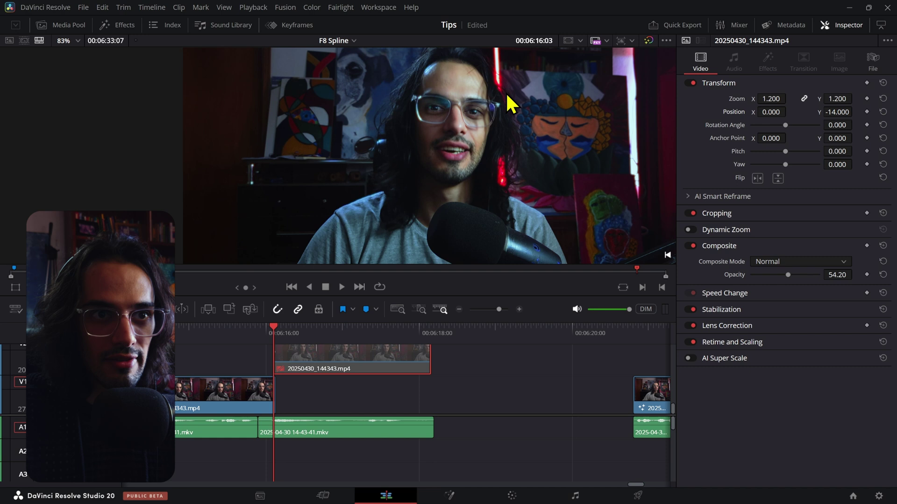
{"action": "key", "text": "d"}
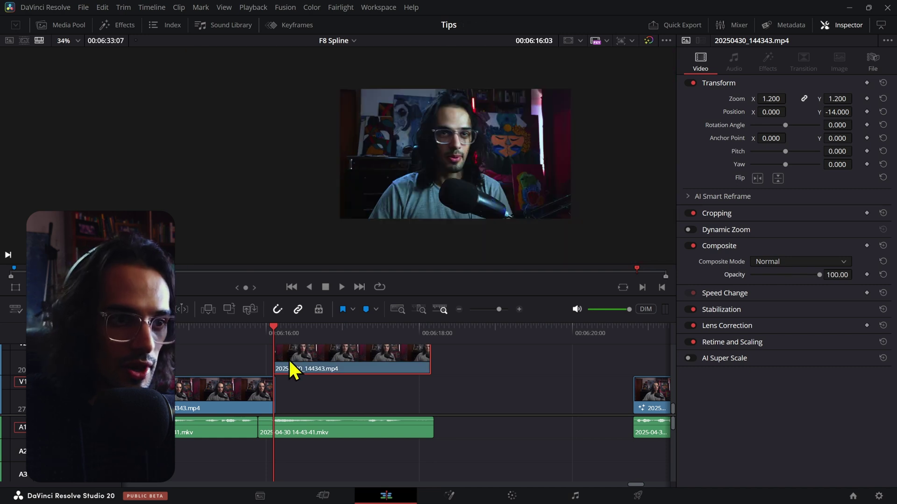
Step: Move the zoomed clip back down to V1 at 00:06:16:04, directly against the end of the first clip
{"action": "key", "text": "Right"}
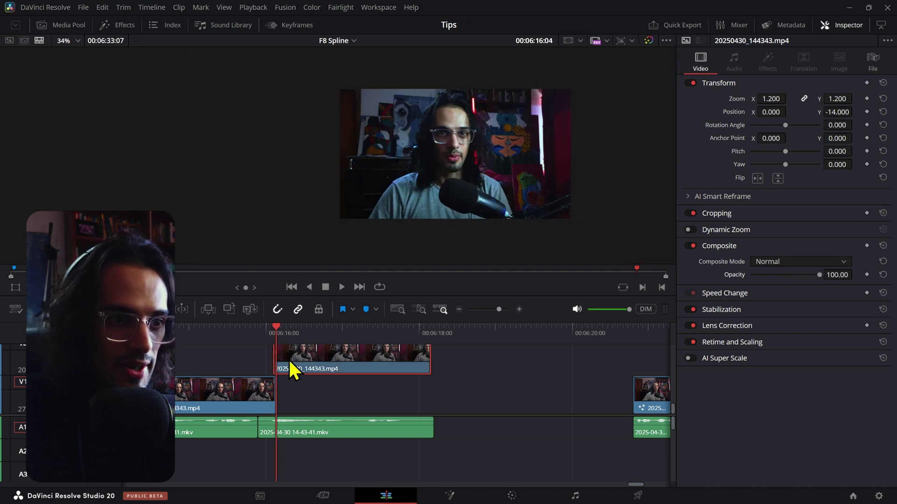
{"action": "left_click_drag", "start_coordinate": [288, 358], "coordinate": [296, 379]}
Step: Play the aligned punch-in cut near 00:06:16 repeatedly from just before it to judge how well the cut is hidden
{"action": "left_click", "coordinate": [245, 329]}
{"action": "left_click", "coordinate": [262, 351]}
{"action": "key", "text": "space"}
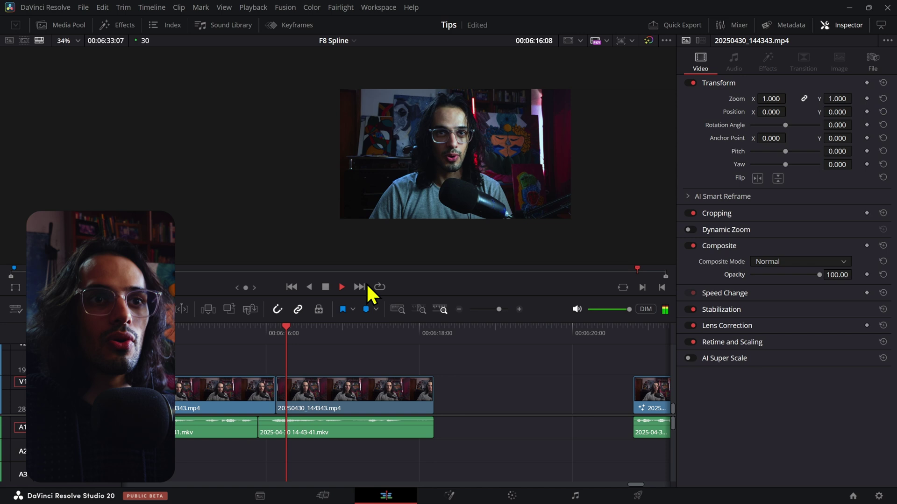
{"action": "left_click", "coordinate": [273, 340]}
{"action": "left_click", "coordinate": [264, 340]}
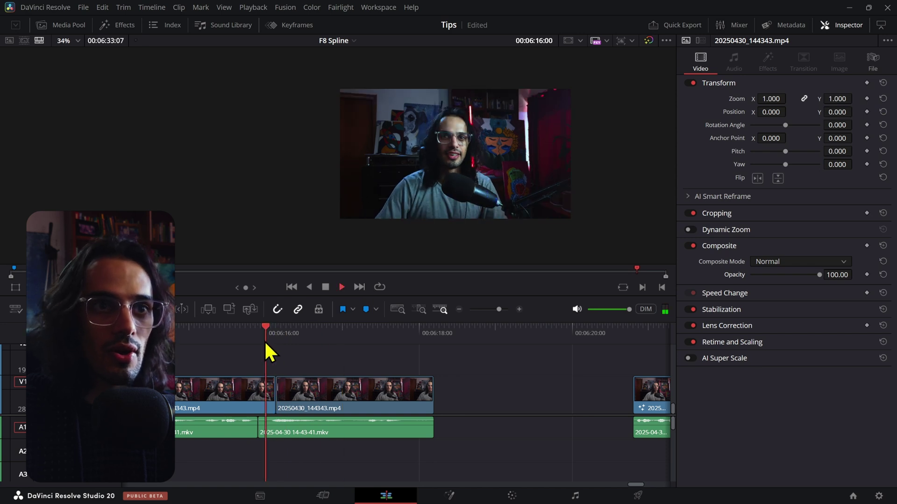
{"action": "key", "text": "space"}
{"action": "left_click", "coordinate": [260, 330]}
{"action": "key", "text": "space"}
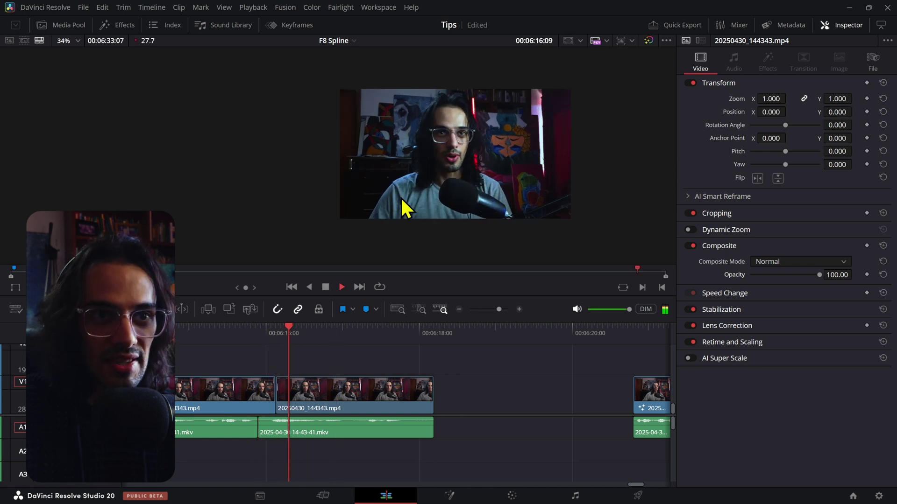
{"action": "key", "text": "space"}
{"action": "key", "text": "space"}
{"action": "left_click", "coordinate": [263, 333]}
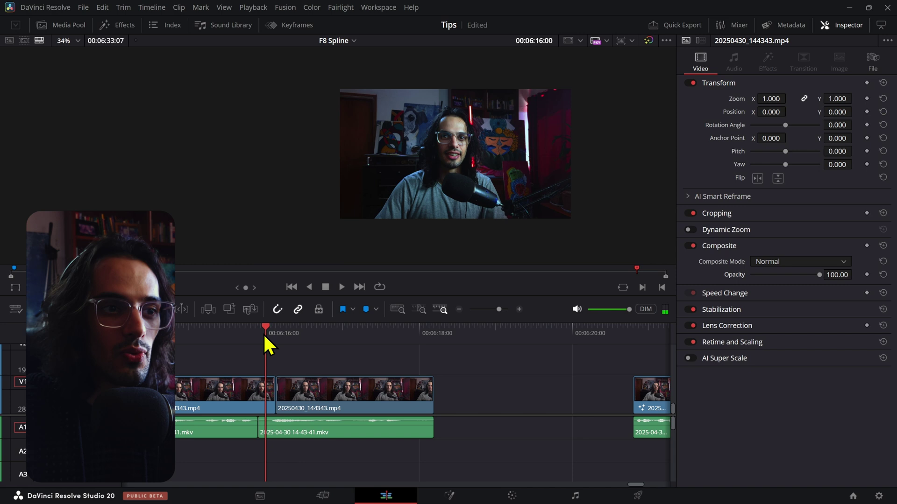
{"action": "key", "text": "space"}
{"action": "left_click", "coordinate": [248, 333]}
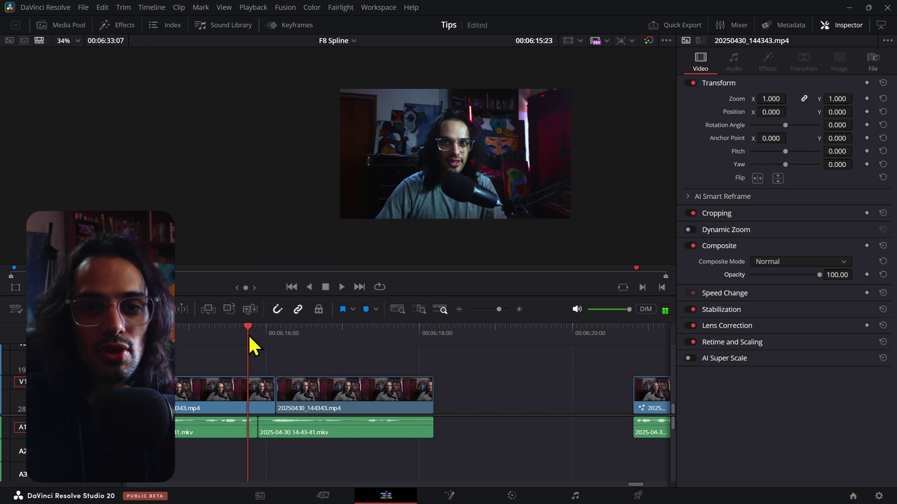
{"action": "key", "text": "apostrophe"}
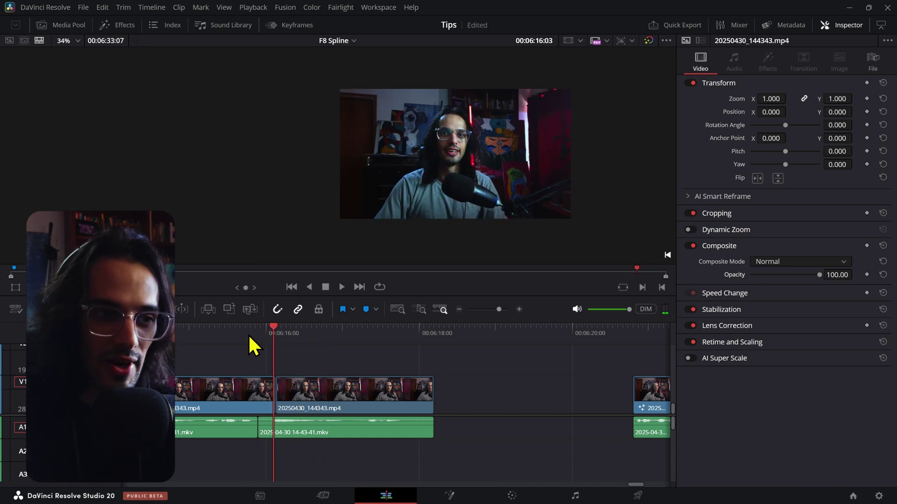
{"action": "left_click", "coordinate": [249, 336]}
{"action": "key", "text": "space"}
{"action": "key", "text": "space"}
{"action": "key", "text": "space"}
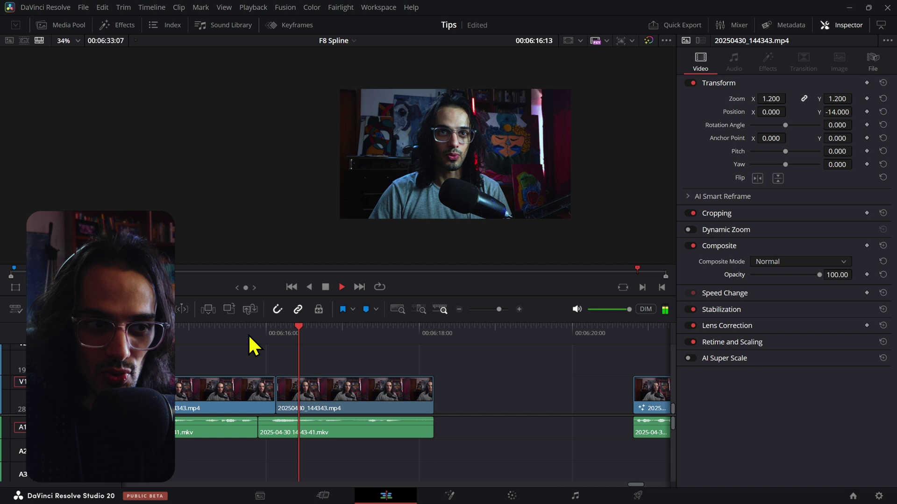
{"action": "key", "text": "space"}
{"action": "left_click", "coordinate": [256, 336]}
Step: Go to the jump cut in the last clip pair near 00:06:31 and examine it closely on the timeline
{"action": "scroll", "coordinate": [399, 395], "scroll_direction": "down", "scroll_amount": 3}
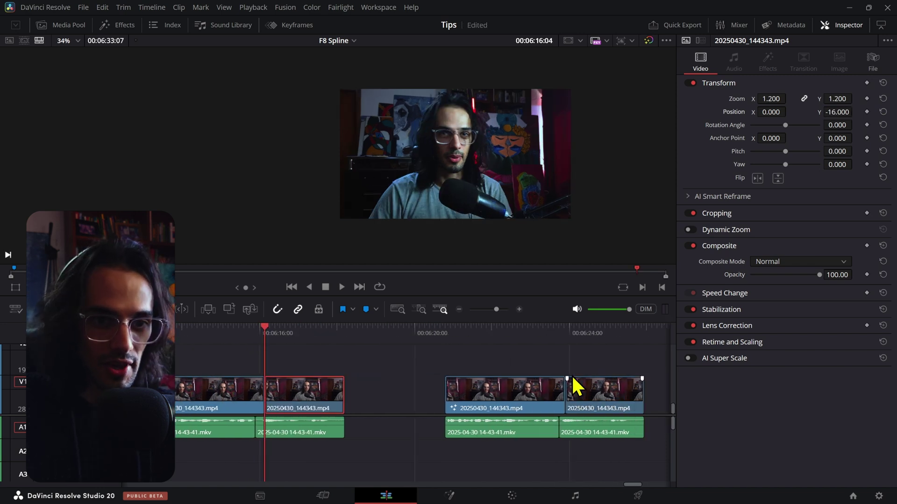
{"action": "left_click", "coordinate": [559, 336]}
{"action": "scroll", "coordinate": [567, 383], "scroll_direction": "up", "scroll_amount": 3}
{"action": "left_click_drag", "start_coordinate": [565, 394], "coordinate": [313, 383]}
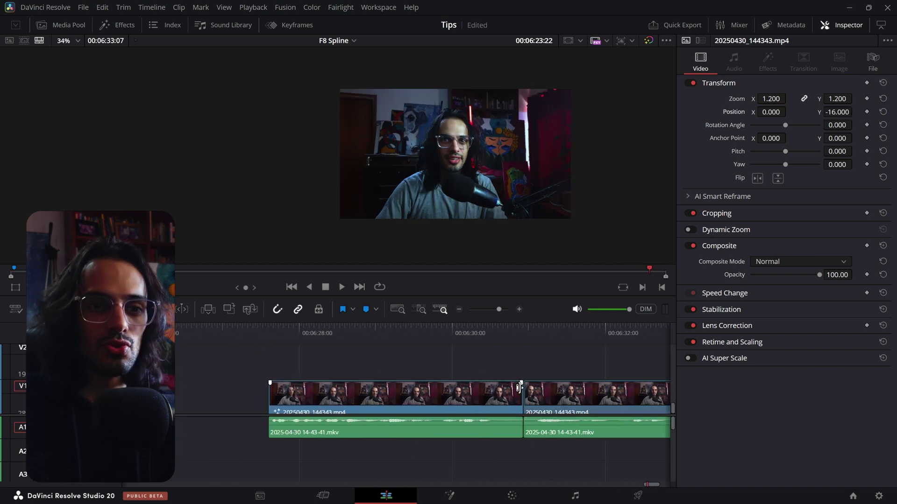
{"action": "left_click_drag", "start_coordinate": [518, 388], "coordinate": [330, 383]}
{"action": "left_click", "coordinate": [325, 332]}
{"action": "scroll", "coordinate": [446, 380], "scroll_direction": "up", "scroll_amount": 2}
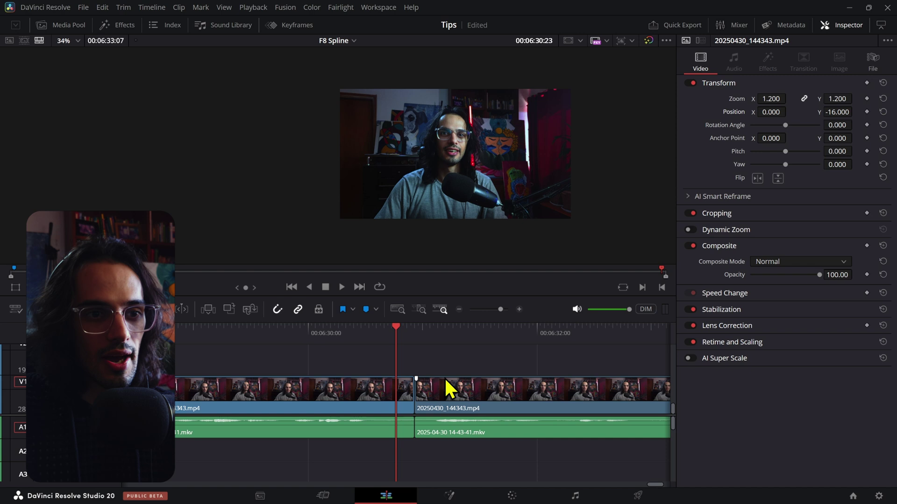
{"action": "scroll", "coordinate": [449, 410], "scroll_direction": "up", "scroll_amount": 1}
{"action": "scroll", "coordinate": [448, 410], "scroll_direction": "down", "scroll_amount": 2}
{"action": "scroll", "coordinate": [448, 410], "scroll_direction": "down", "scroll_amount": 1}
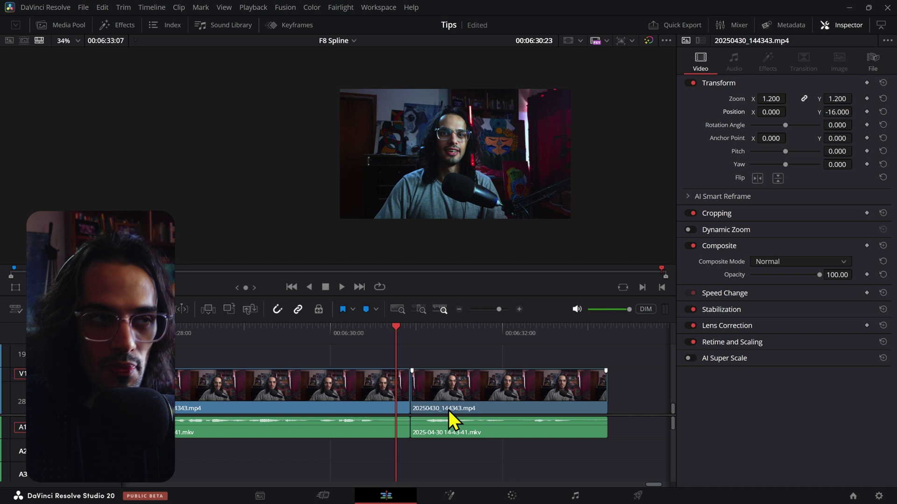
Step: Find the Smooth Cut transition in the effects library with the search "smo" and apply it to the cut near 00:06:31
{"action": "left_click", "coordinate": [120, 25]}
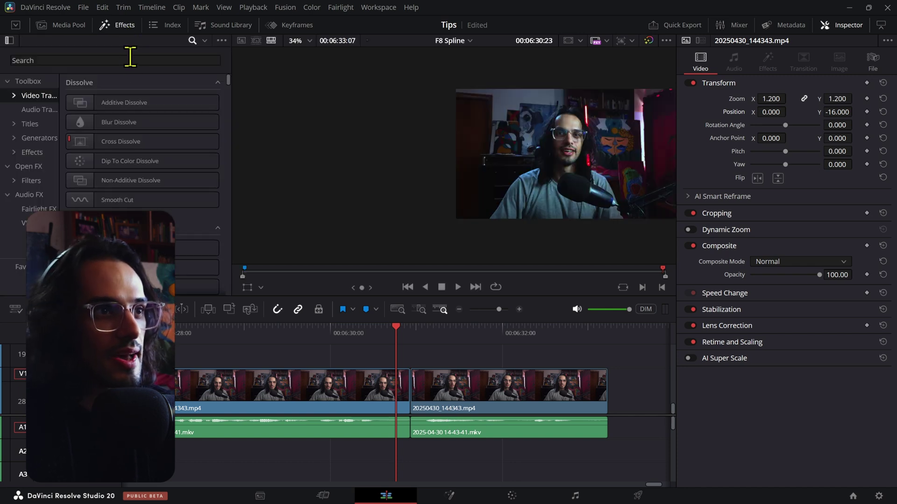
{"action": "left_click", "coordinate": [127, 59]}
{"action": "type", "text": "smo"}
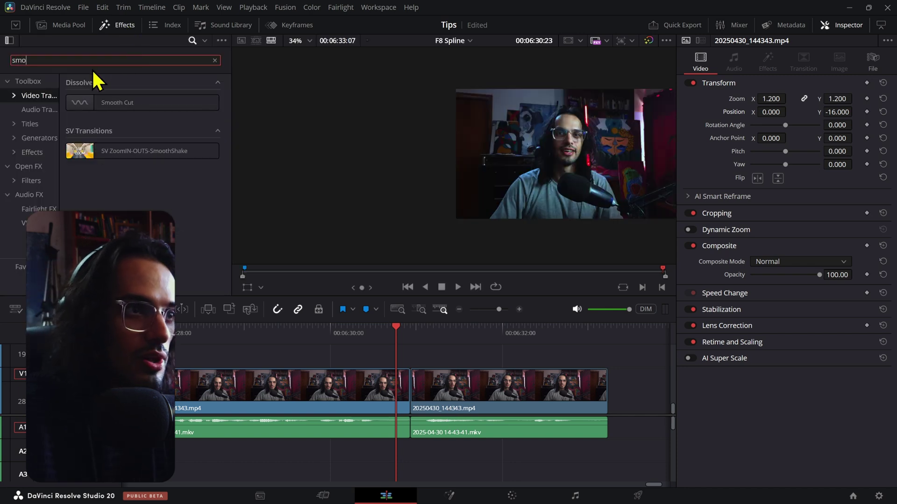
{"action": "left_click_drag", "start_coordinate": [208, 102], "coordinate": [405, 400]}
{"action": "left_click", "coordinate": [406, 394]}
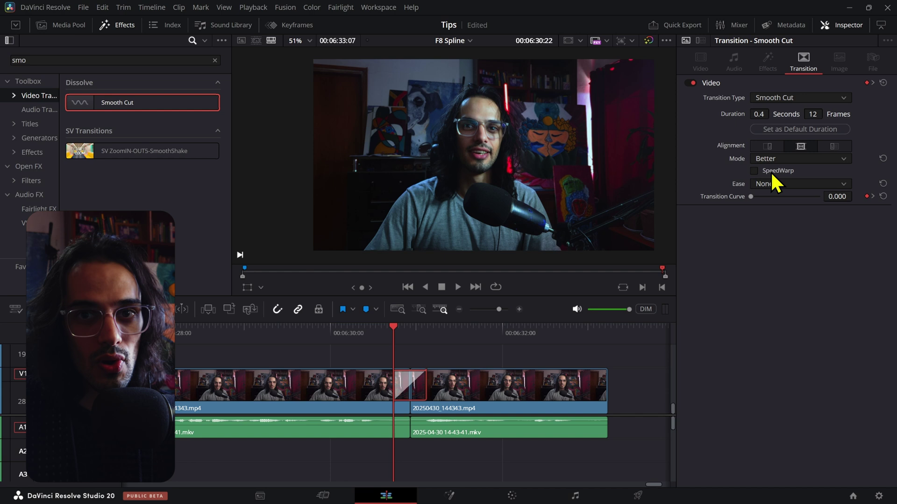
Step: Play through the Smooth Cut transition, enable SpeedWarp for it, and play the cut again to compare
{"action": "key", "text": "space"}
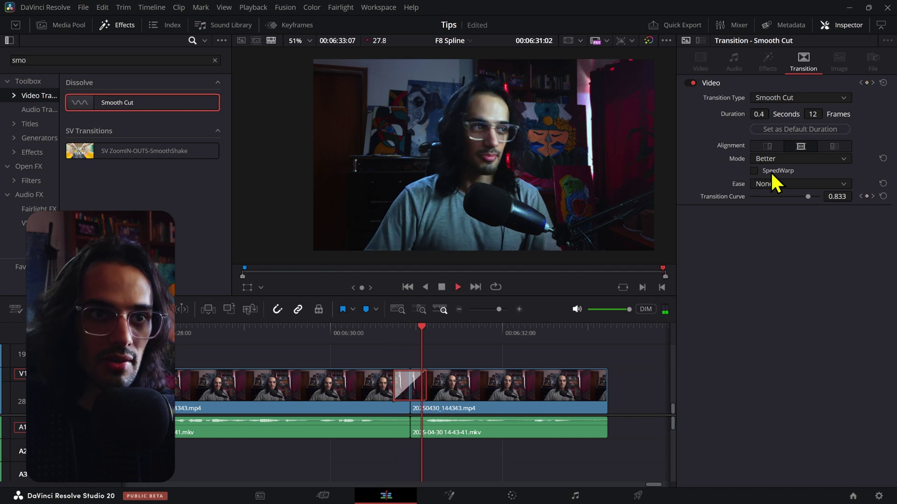
{"action": "key", "text": "space"}
{"action": "left_click_drag", "start_coordinate": [424, 331], "coordinate": [381, 334]}
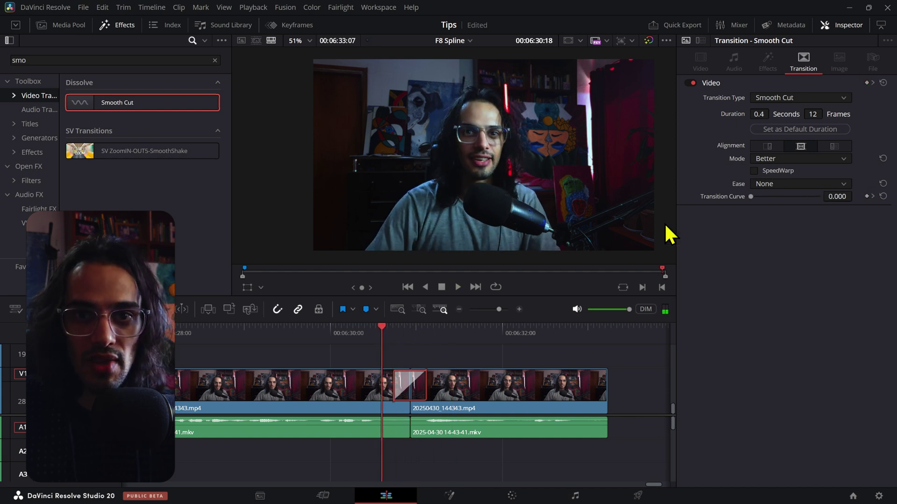
{"action": "left_click", "coordinate": [753, 171]}
{"action": "key", "text": "space"}
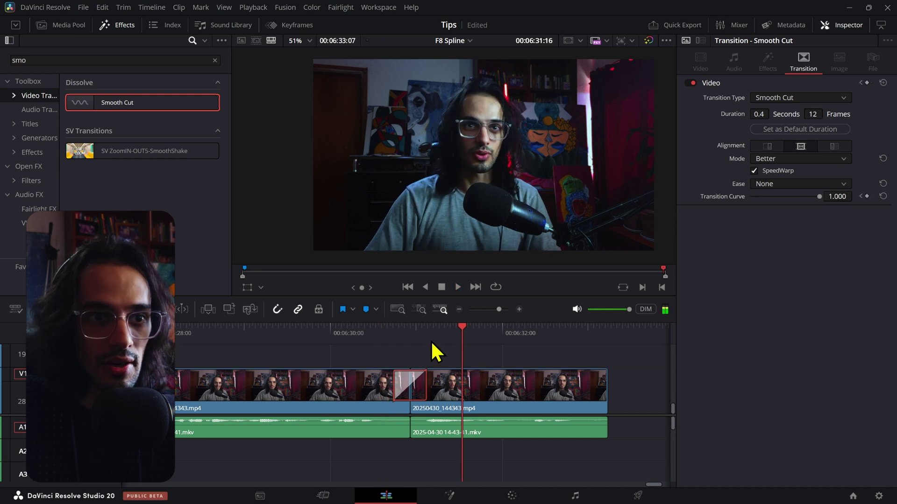
{"action": "left_click", "coordinate": [409, 332]}
{"action": "left_click", "coordinate": [384, 333]}
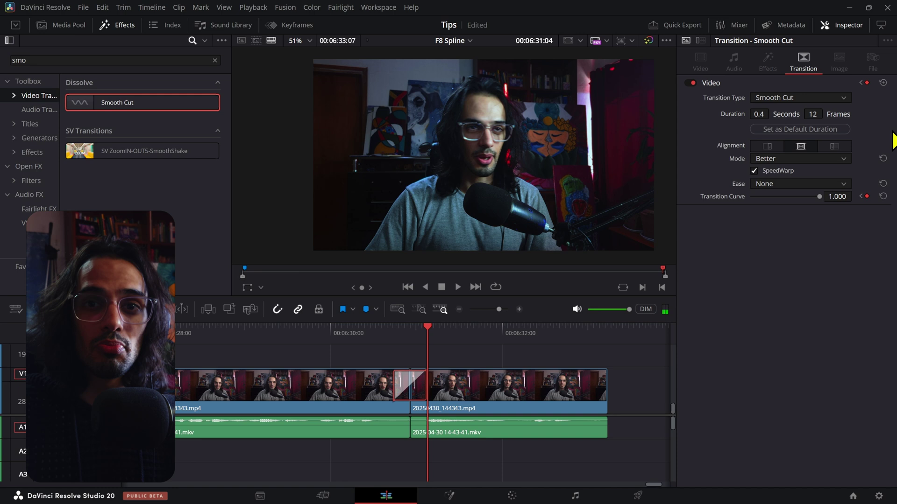
Step: Set the Smooth Cut transition's ease to In & Out and play across the cut to check it
{"action": "left_click", "coordinate": [756, 183]}
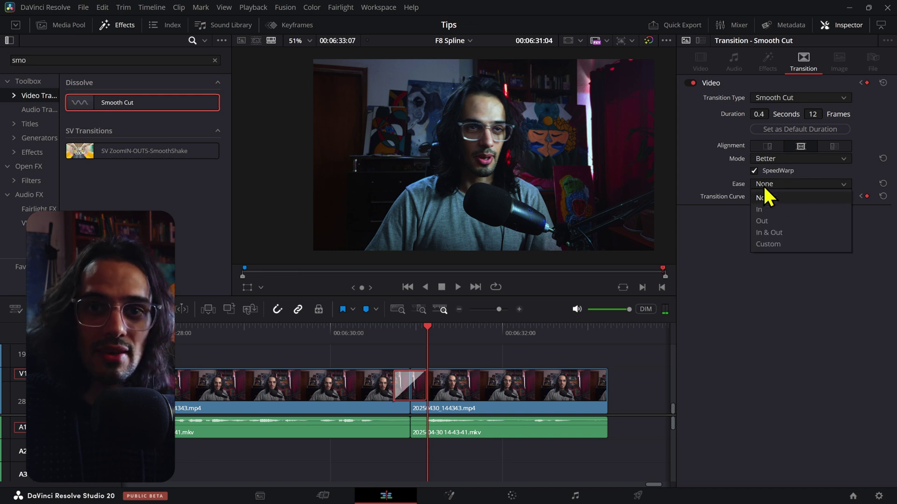
{"action": "left_click", "coordinate": [796, 233]}
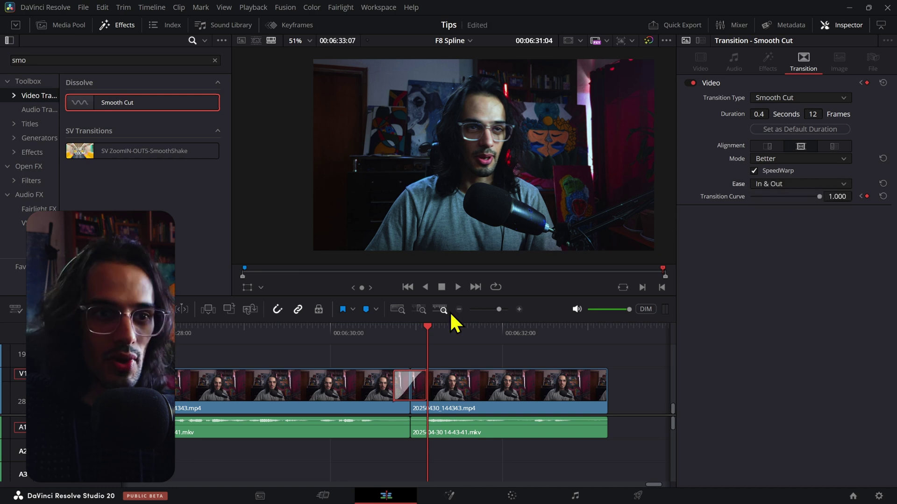
{"action": "left_click", "coordinate": [391, 331]}
{"action": "scroll", "coordinate": [475, 219], "scroll_direction": "down", "scroll_amount": 1}
{"action": "key", "text": "space"}
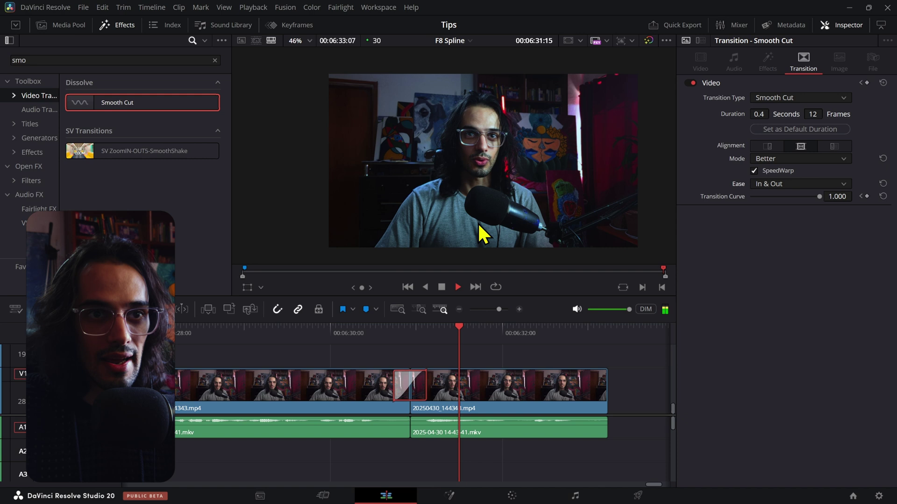
{"action": "left_click_drag", "start_coordinate": [437, 332], "coordinate": [399, 345]}
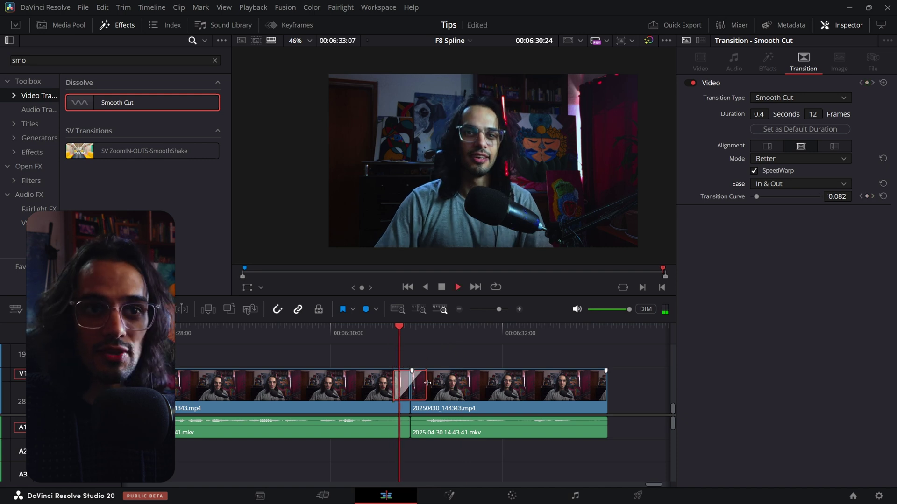
{"action": "key", "text": "space"}
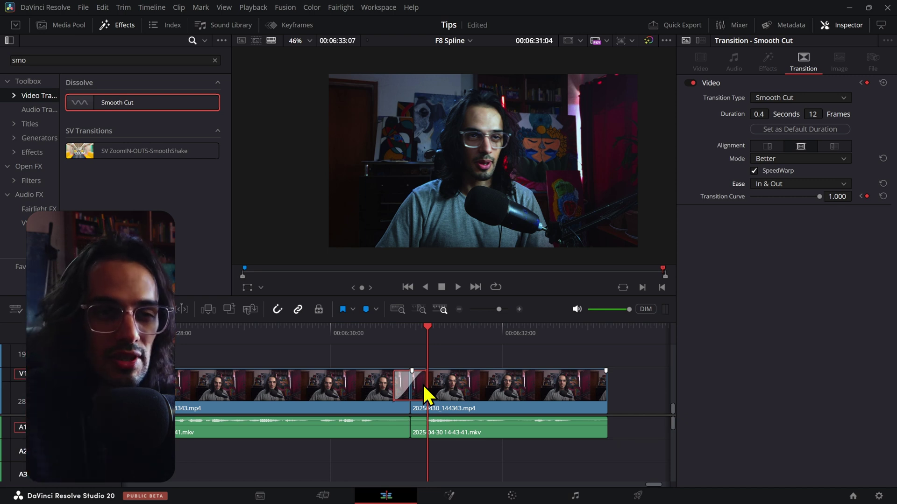
Step: Step back frame by frame through the Smooth Cut transition to the cut and shorten the transition to 6 frames
{"action": "key", "text": "Left"}
{"action": "key", "text": "Left"}
{"action": "key", "text": "Left"}
{"action": "key", "text": "Left"}
{"action": "key", "text": "Left"}
{"action": "key", "text": "Left"}
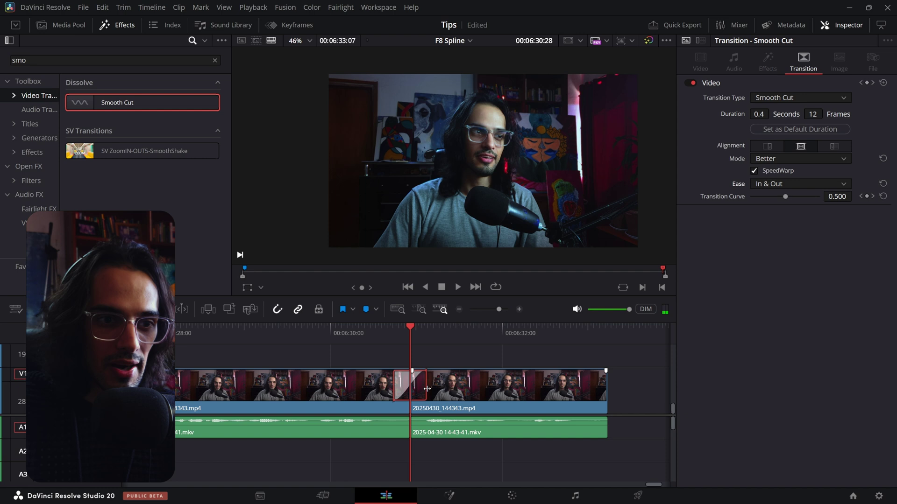
{"action": "left_click_drag", "start_coordinate": [427, 389], "coordinate": [417, 389]}
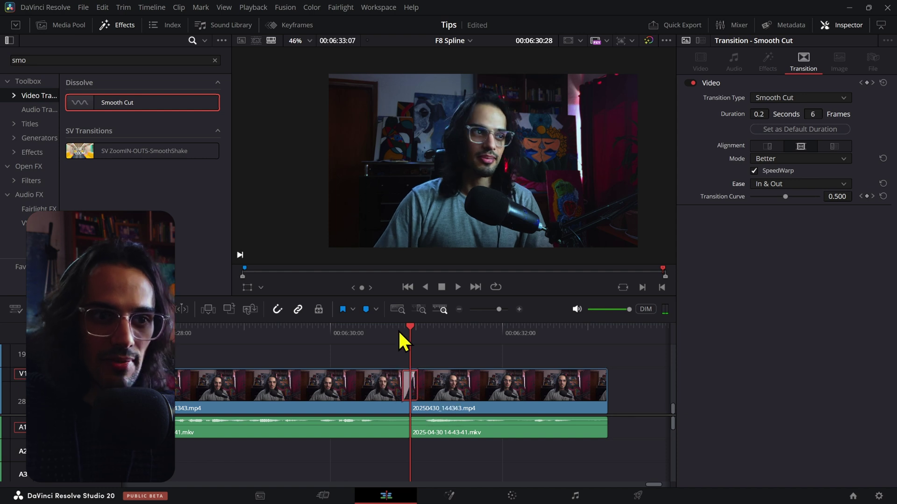
Step: Play the shortened Smooth Cut transition repeatedly from just before the cut to judge how well it hides the jump
{"action": "left_click", "coordinate": [398, 330]}
{"action": "key", "text": "space"}
{"action": "left_click", "coordinate": [398, 329]}
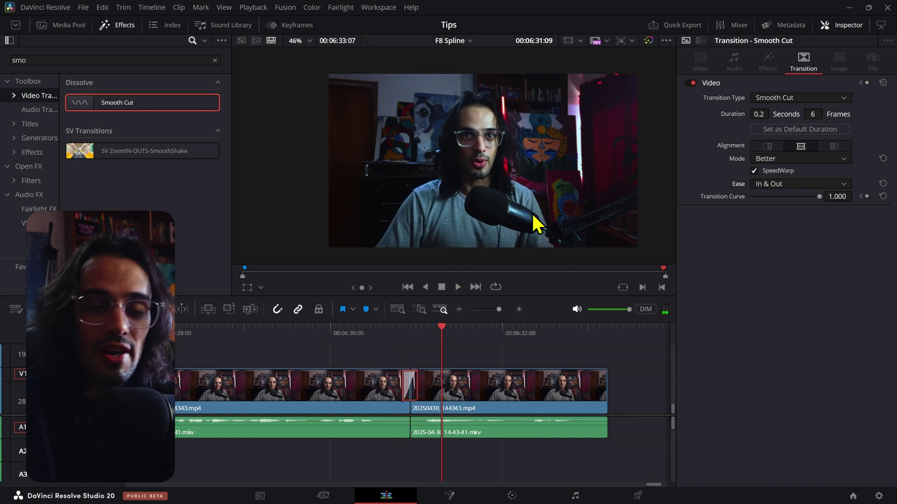
{"action": "left_click_drag", "start_coordinate": [383, 338], "coordinate": [368, 340]}
{"action": "key", "text": "space"}
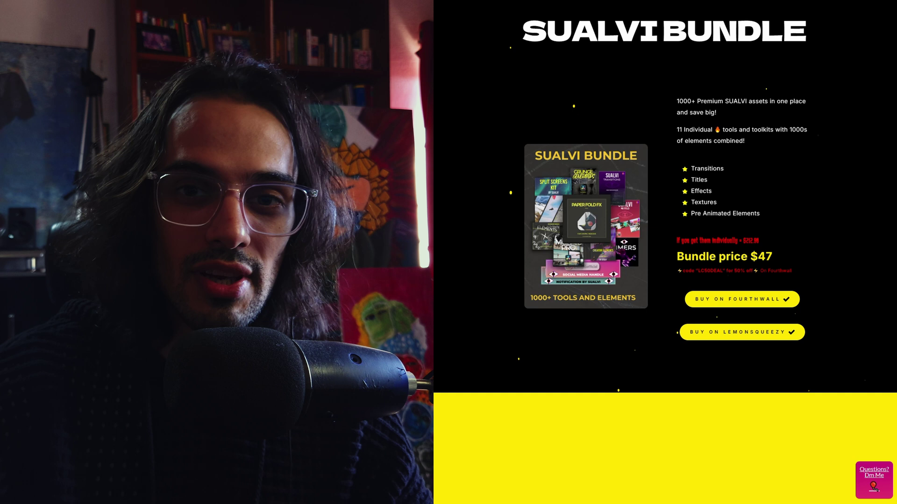
{"action": "scroll", "coordinate": [665, 252], "scroll_direction": "down", "scroll_amount": 7}
{"action": "scroll", "coordinate": [665, 252], "scroll_direction": "down", "scroll_amount": 1}
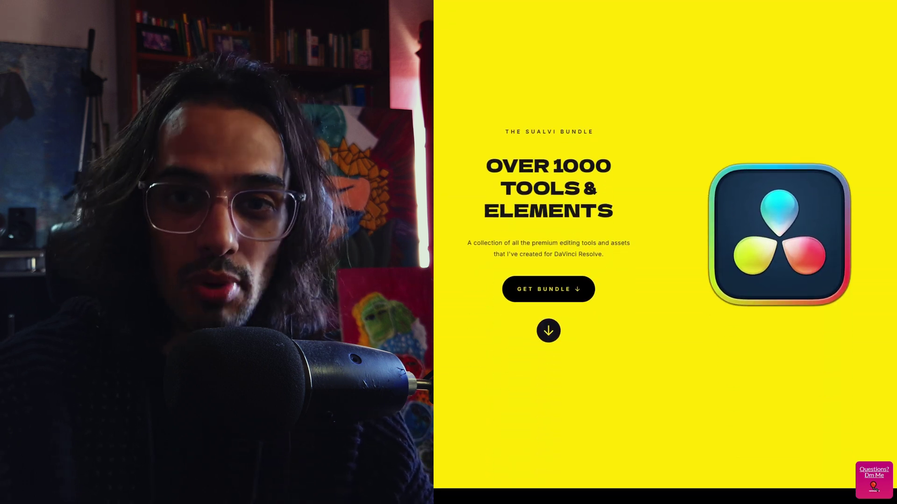
{"action": "scroll", "coordinate": [665, 252], "scroll_direction": "down", "scroll_amount": 10}
{"action": "scroll", "coordinate": [665, 252], "scroll_direction": "down", "scroll_amount": 2}
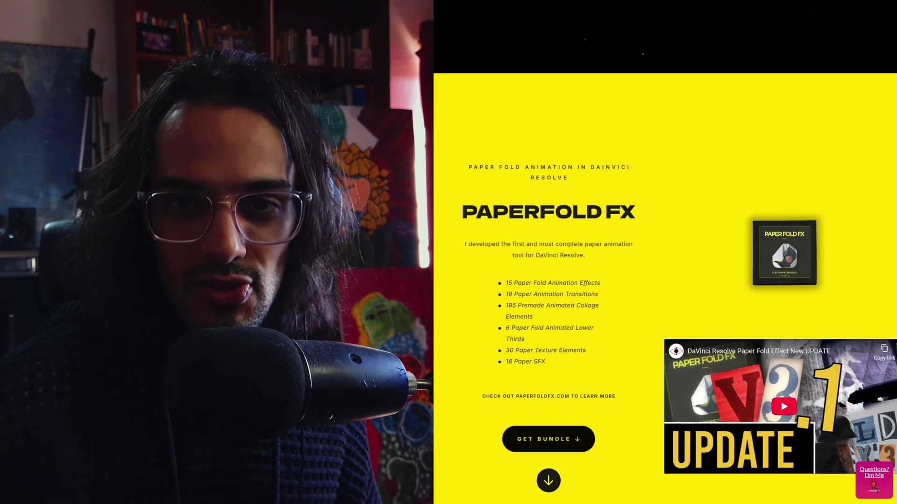
{"action": "scroll", "coordinate": [665, 252], "scroll_direction": "down", "scroll_amount": 1}
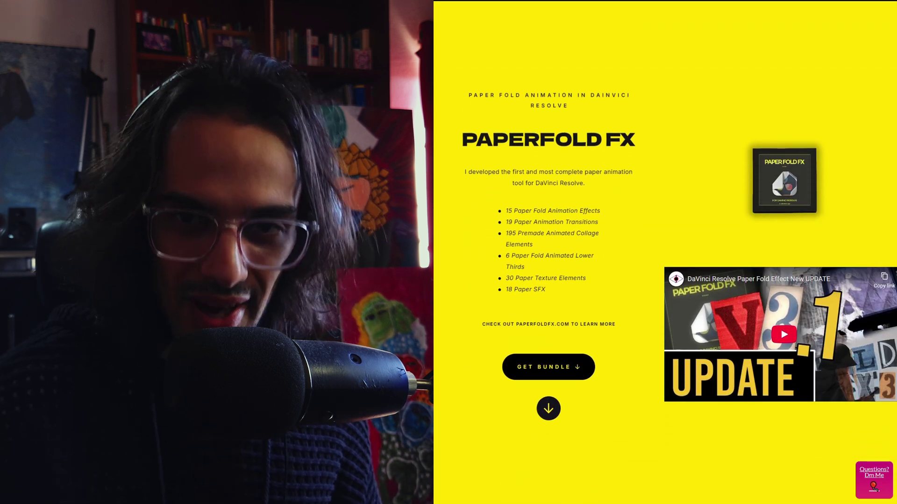